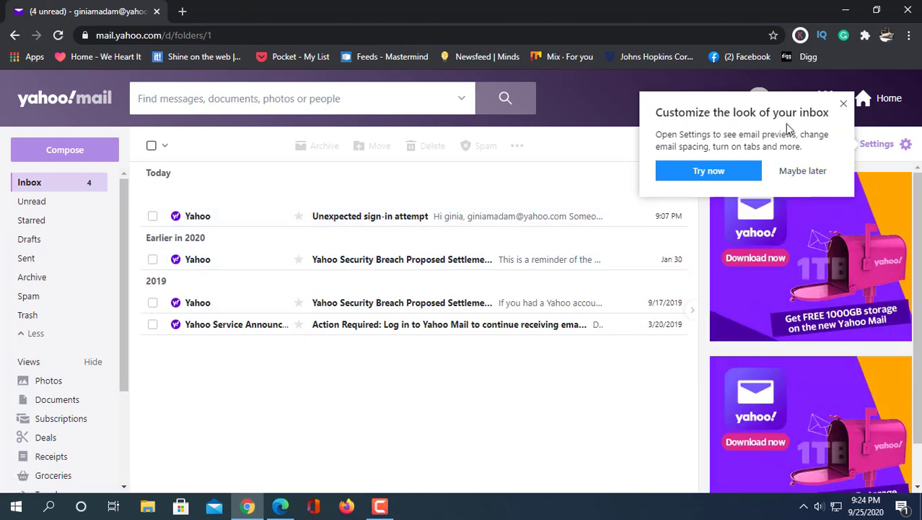
Dismiss the inbox customization tip and open the full Settings page.
left_click(785, 172)
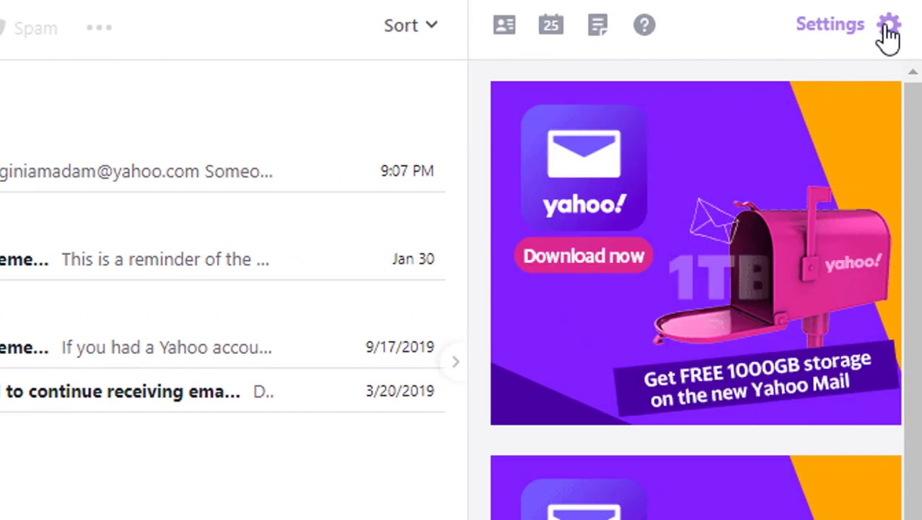
left_click(888, 32)
scroll(578, 397, "down", 5)
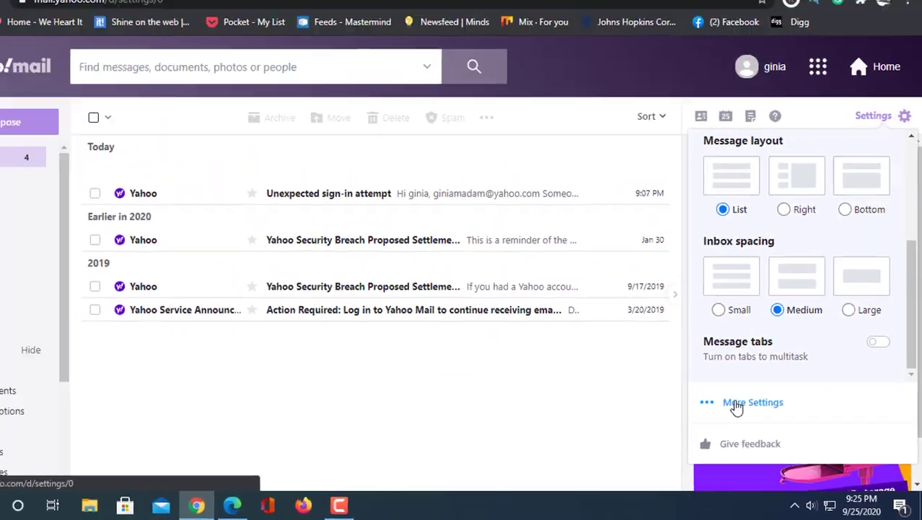
left_click(604, 322)
In Mailboxes settings, start adding a new disposable email address.
scroll(220, 387, "down", 3)
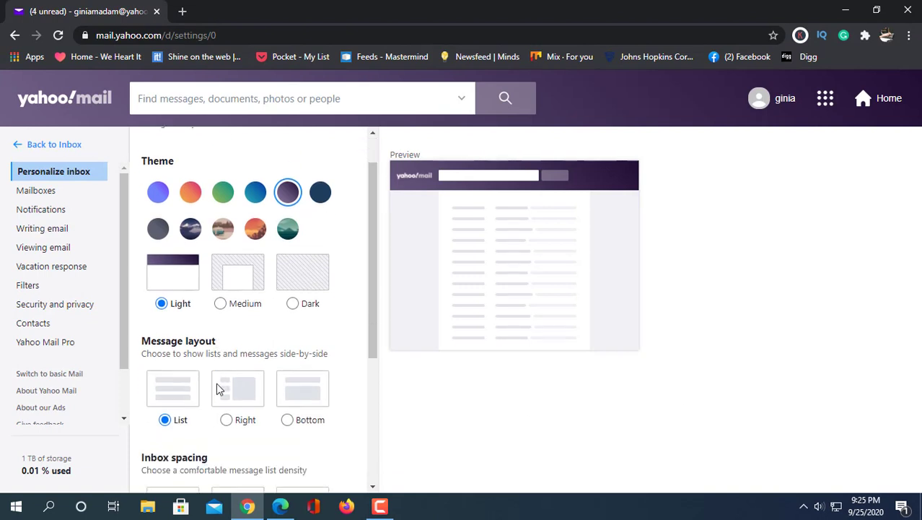
scroll(219, 388, "down", 1)
scroll(23, 322, "down", 2)
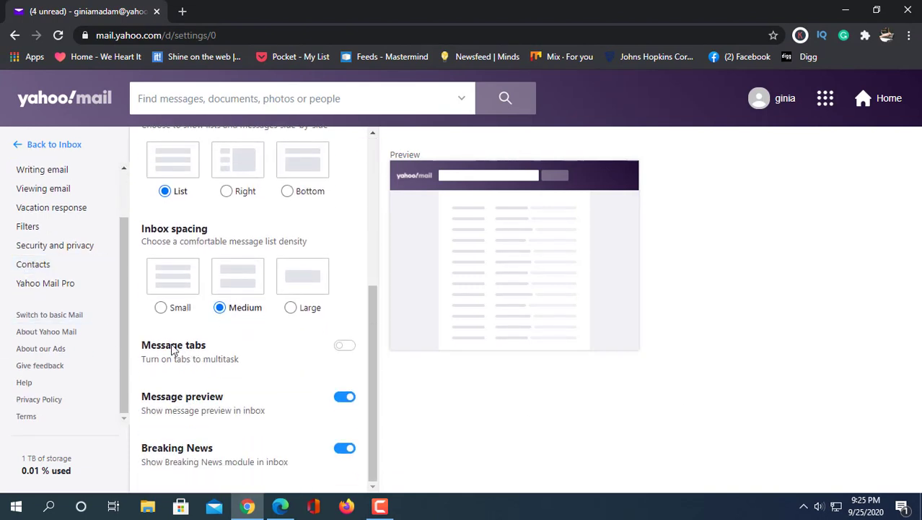
scroll(37, 243, "up", 2)
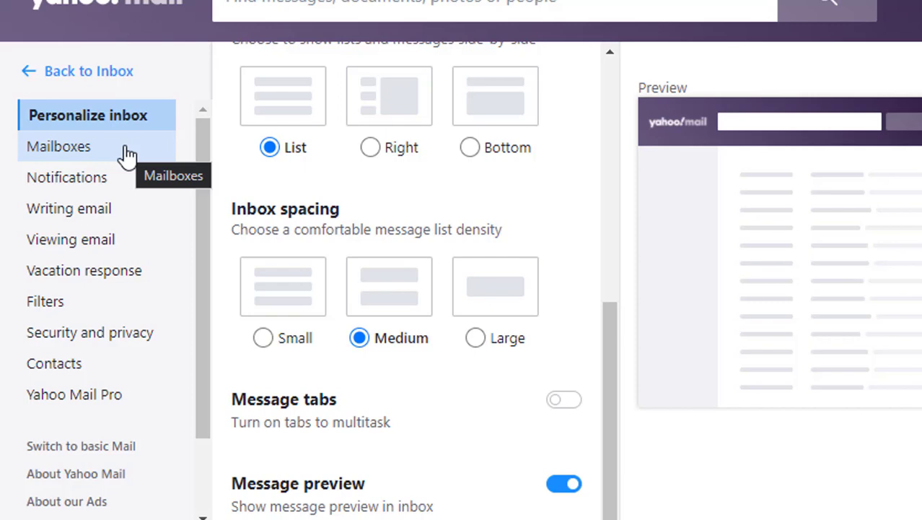
left_click(127, 148)
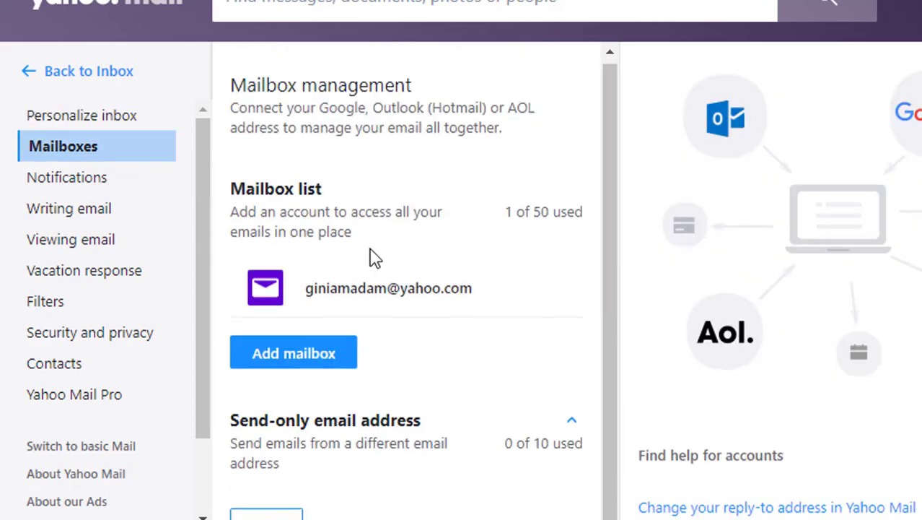
scroll(375, 258, "down", 2)
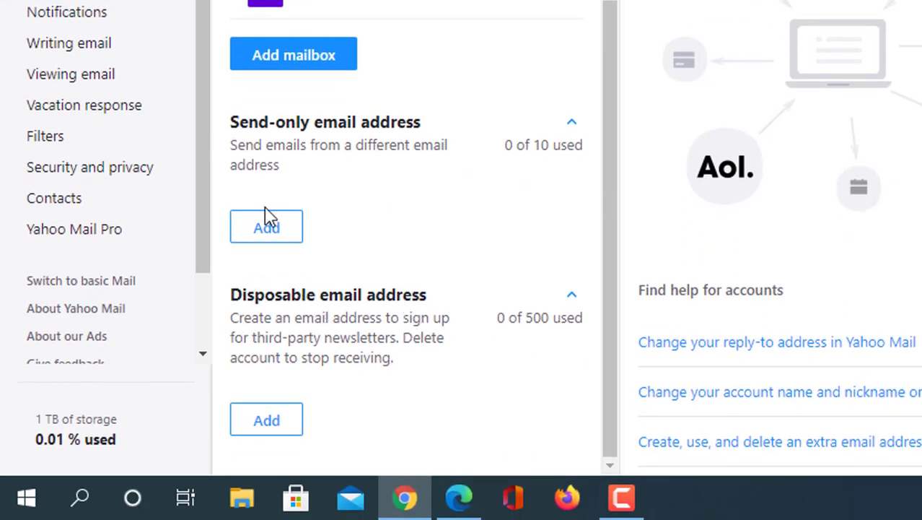
left_click(264, 423)
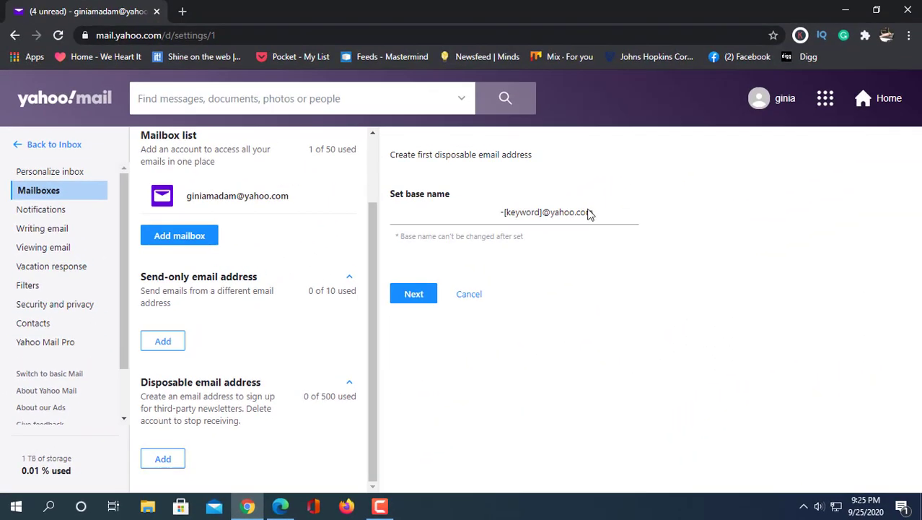
Set the base name to 'updatestricks', removing the unavailable '&' from 'tricks&', and continue.
left_click(444, 214)
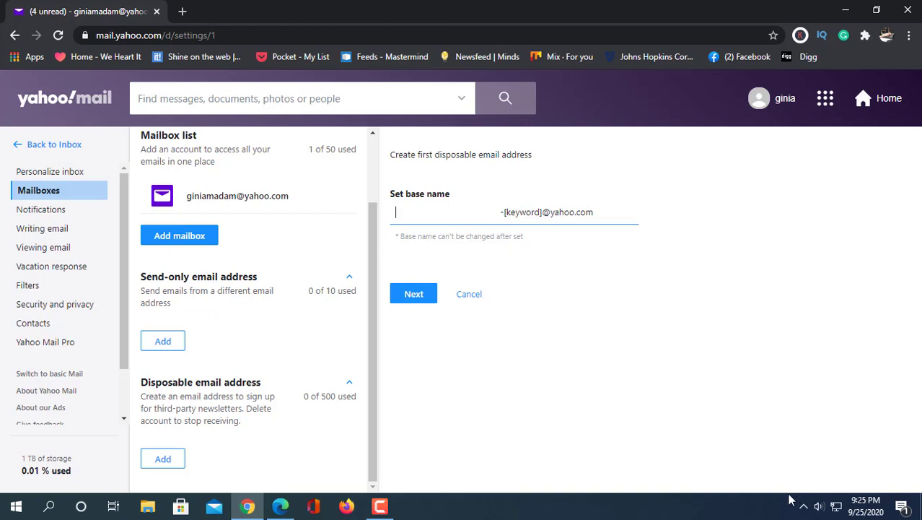
type("tric")
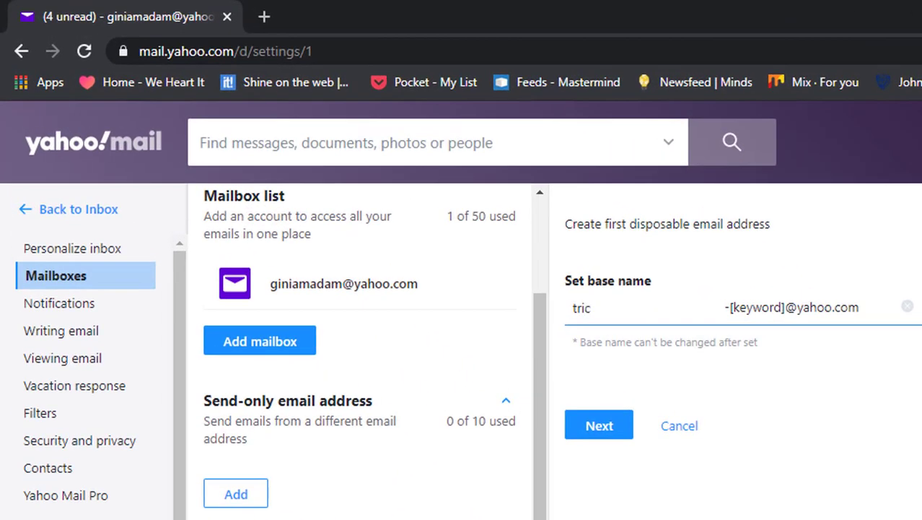
type("ks")
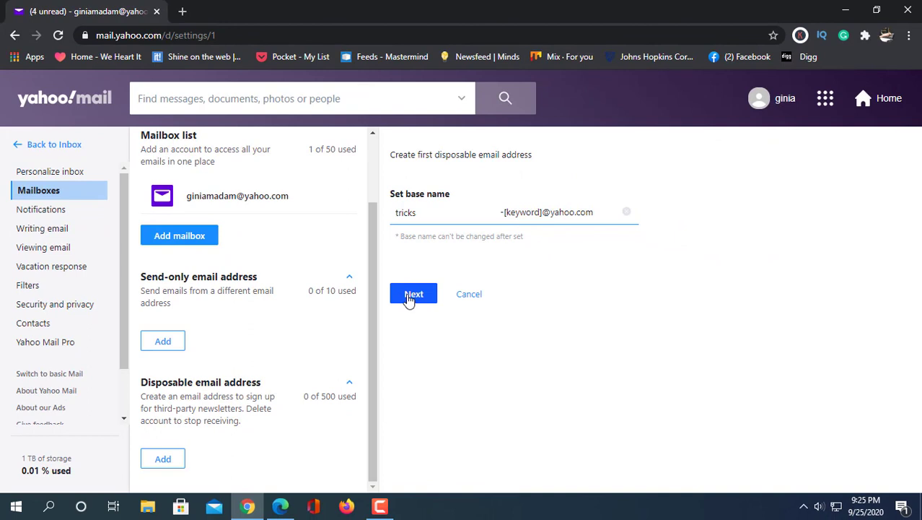
left_click(409, 297)
double_click(426, 212)
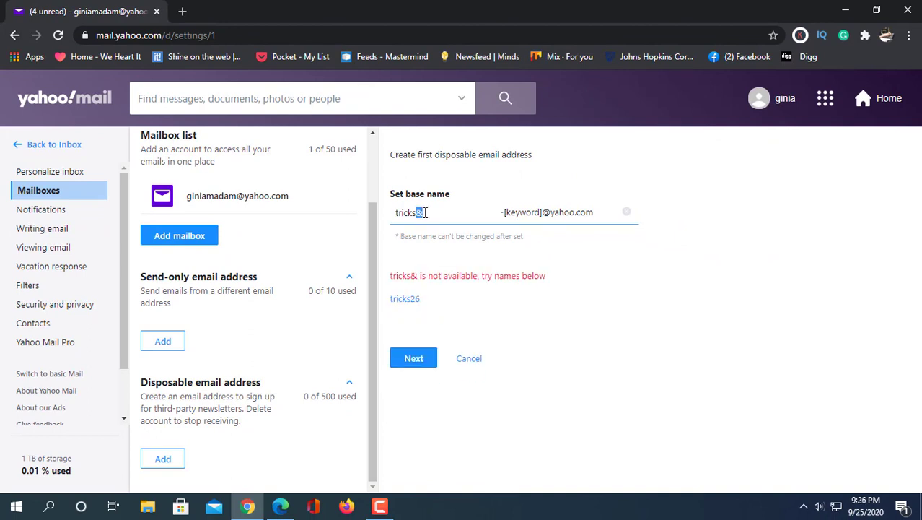
key("BackSpace")
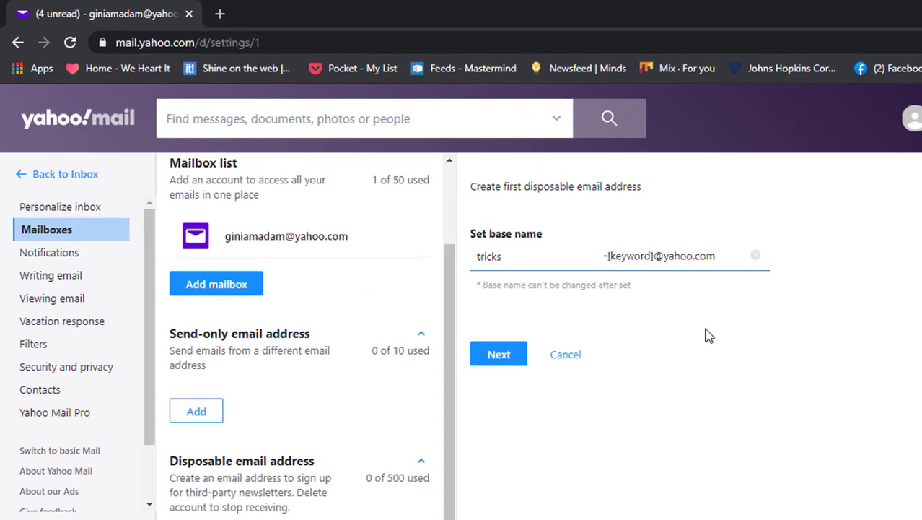
type("updates")
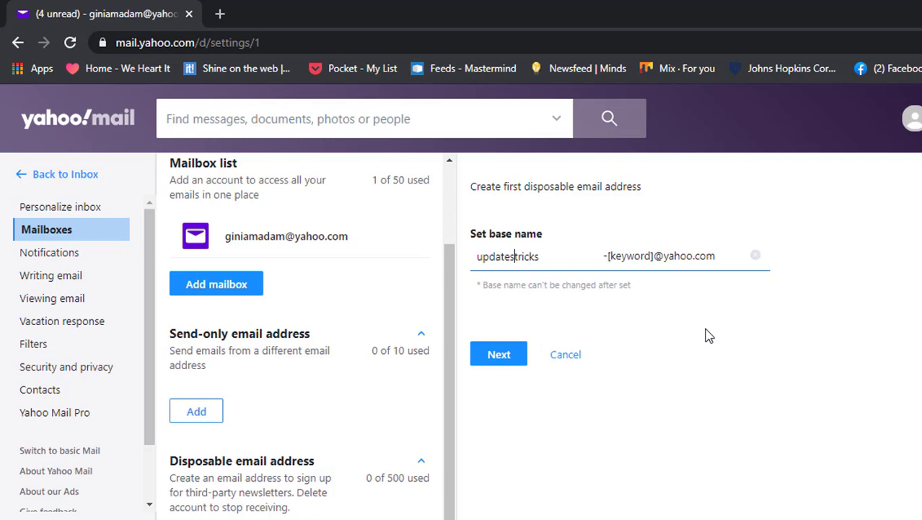
left_click(515, 355)
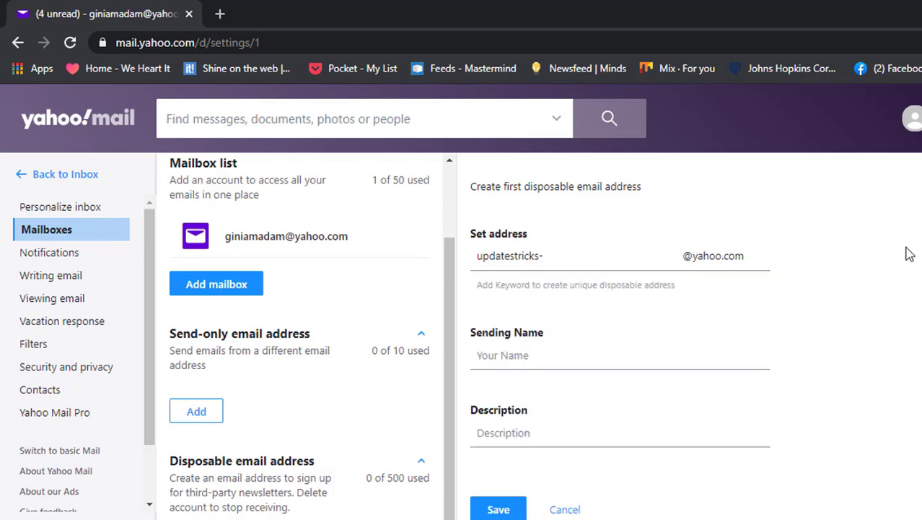
Enter sending name 'Tips' and description 'YT Channel' for the disposable address.
left_click(498, 359)
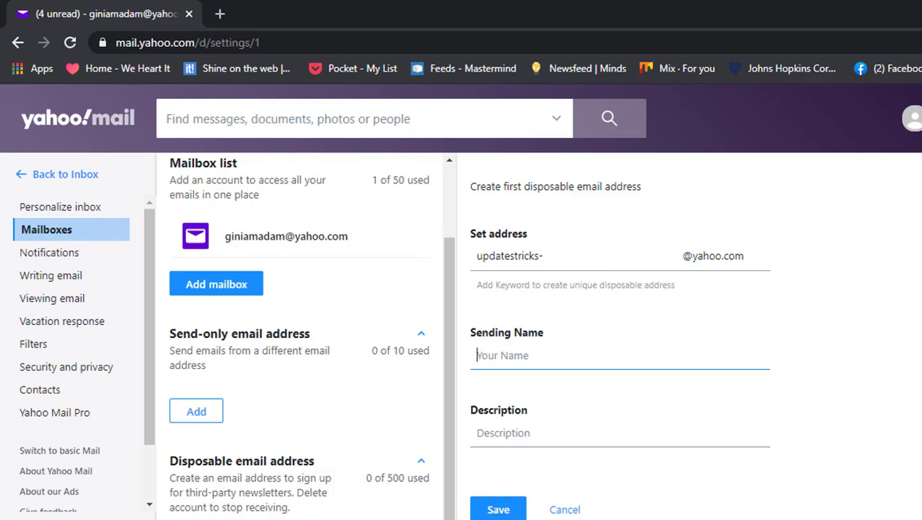
type("Tips")
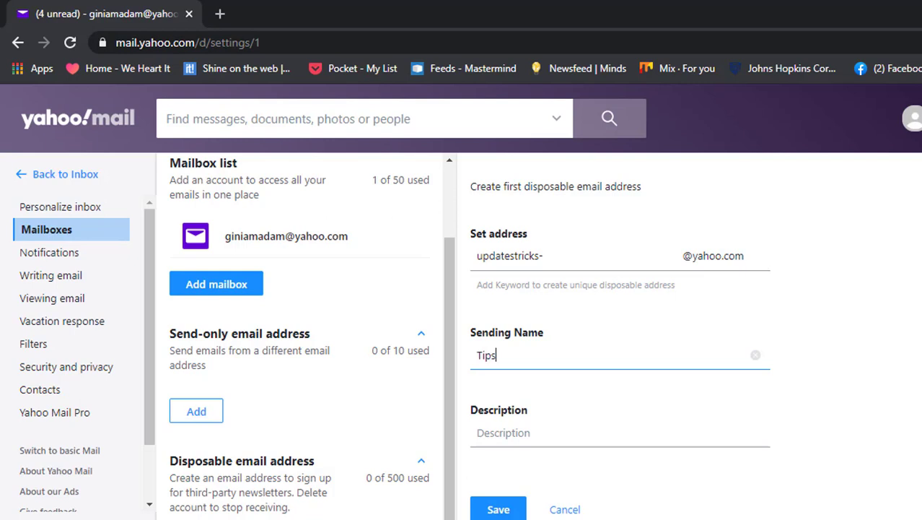
left_click(512, 433)
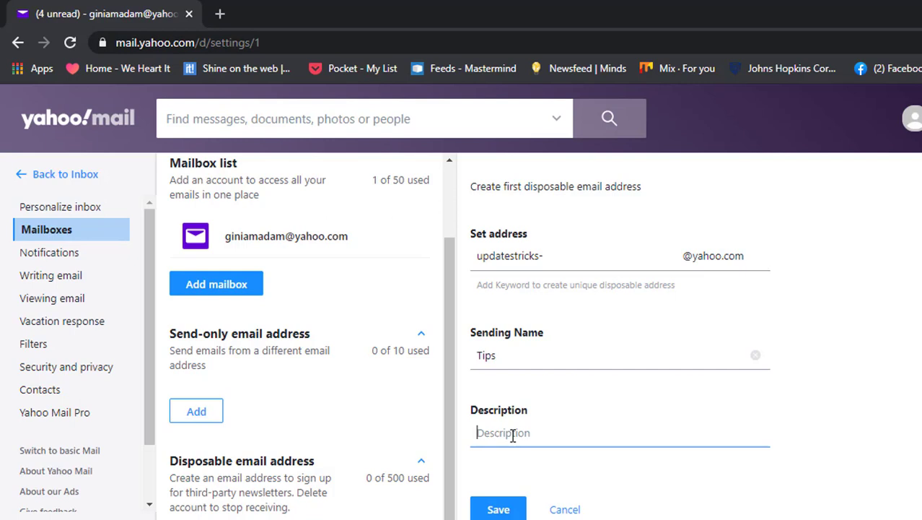
type("YT Channel")
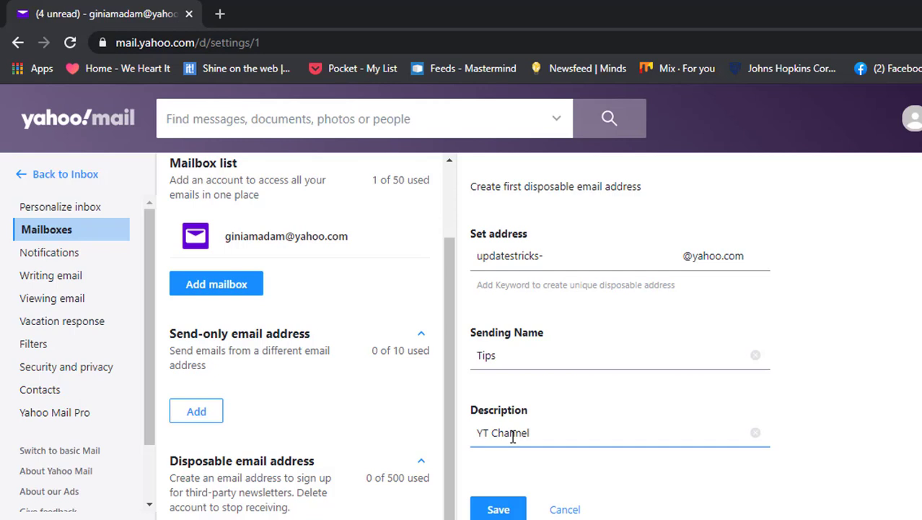
left_click(498, 510)
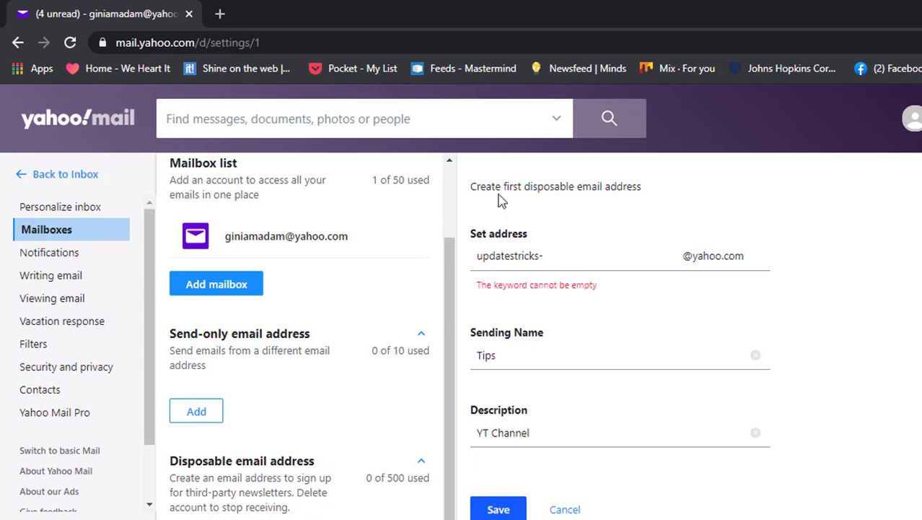
left_click(553, 255)
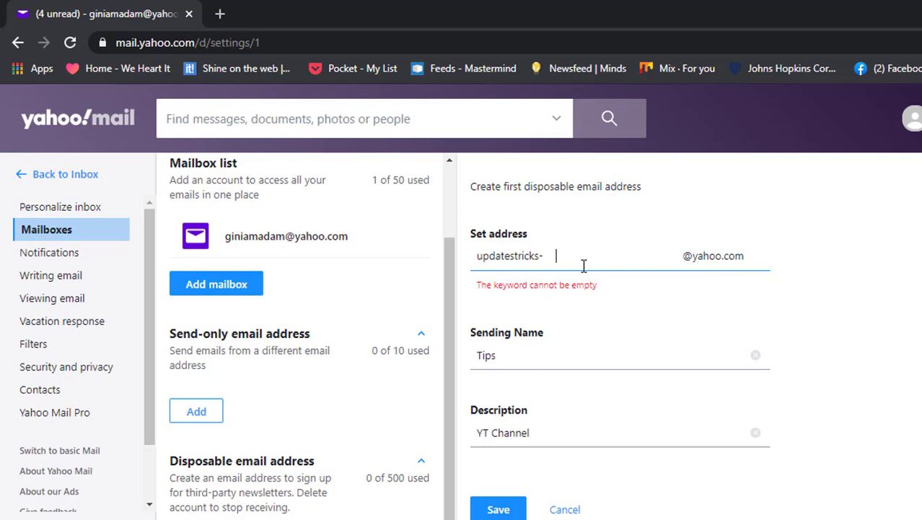
type("tips")
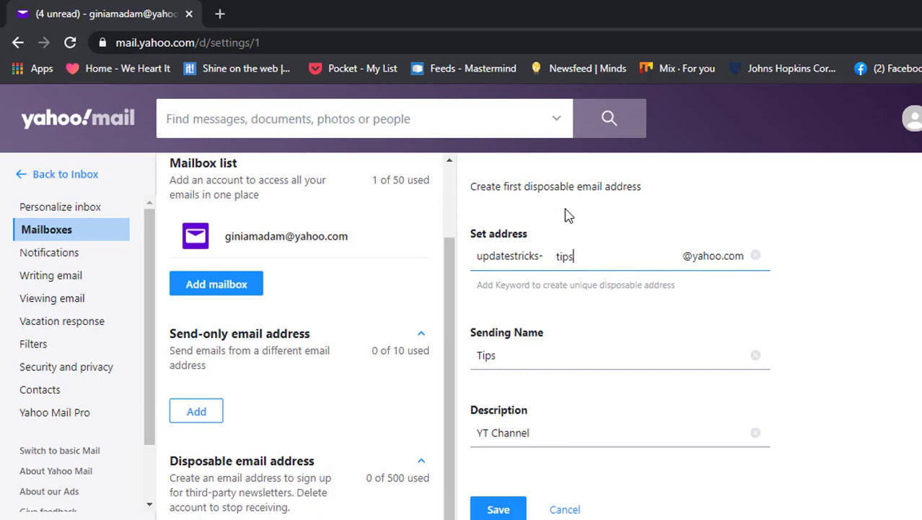
left_click(498, 510)
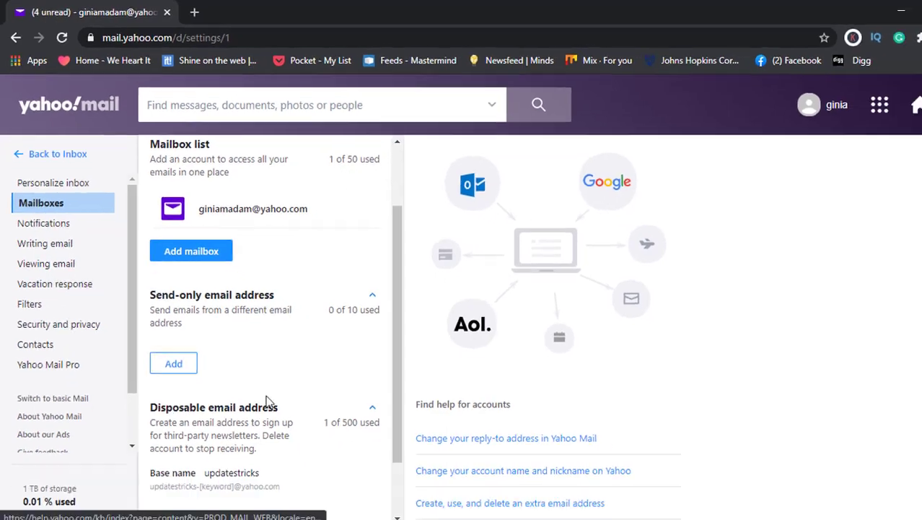
scroll(310, 400, "down", 2)
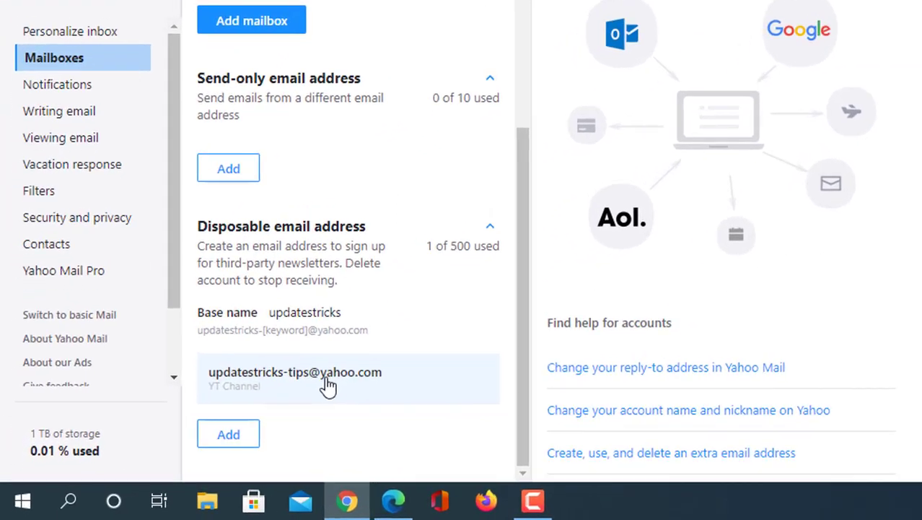
double_click(241, 415)
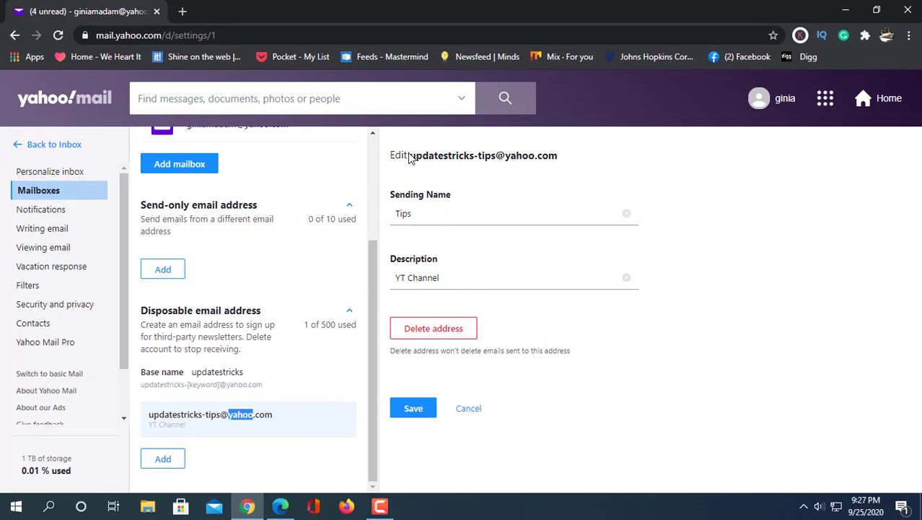
left_click_drag(409, 155, 546, 155)
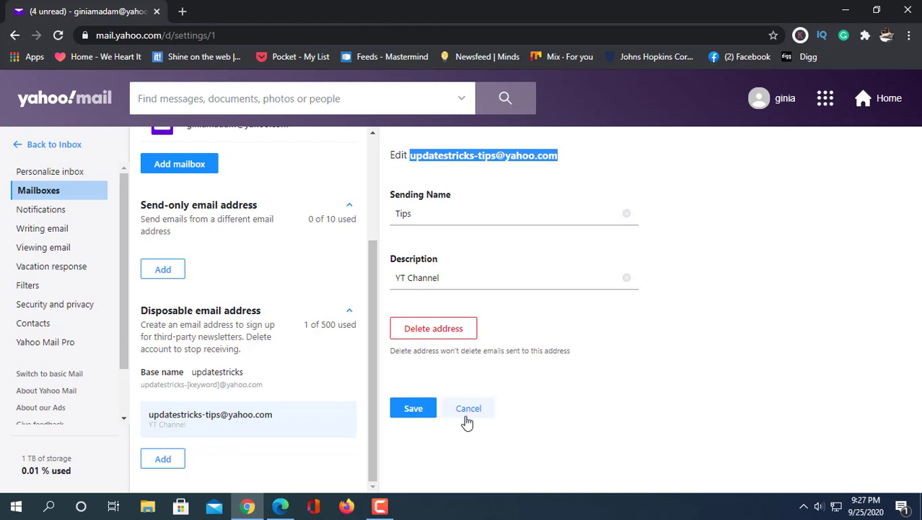
left_click(414, 409)
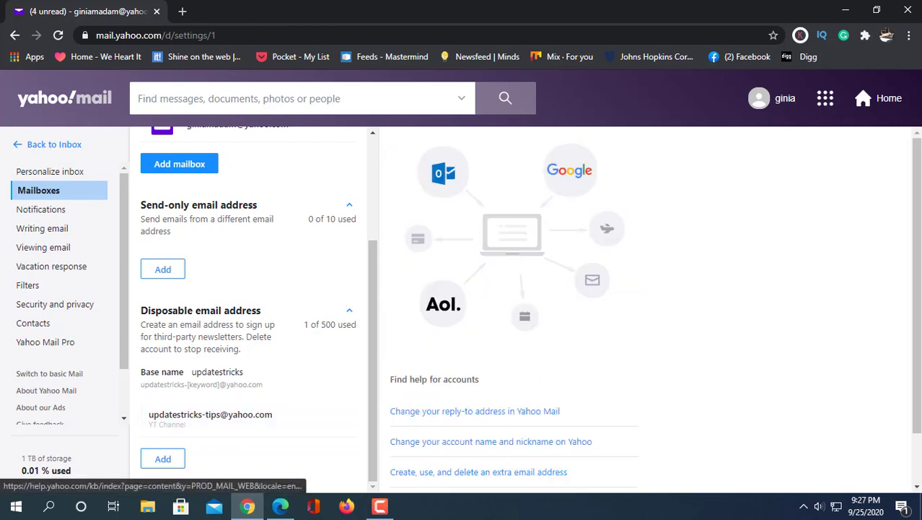
left_click(37, 147)
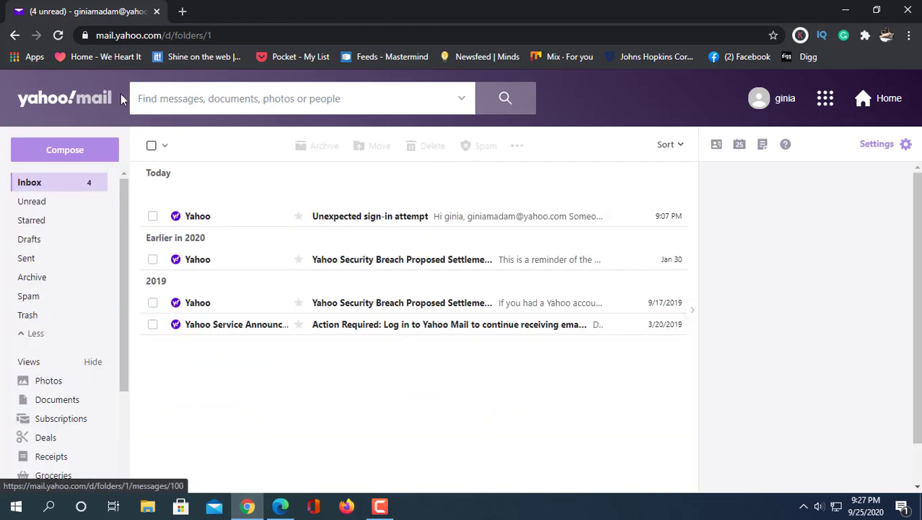
left_click(64, 156)
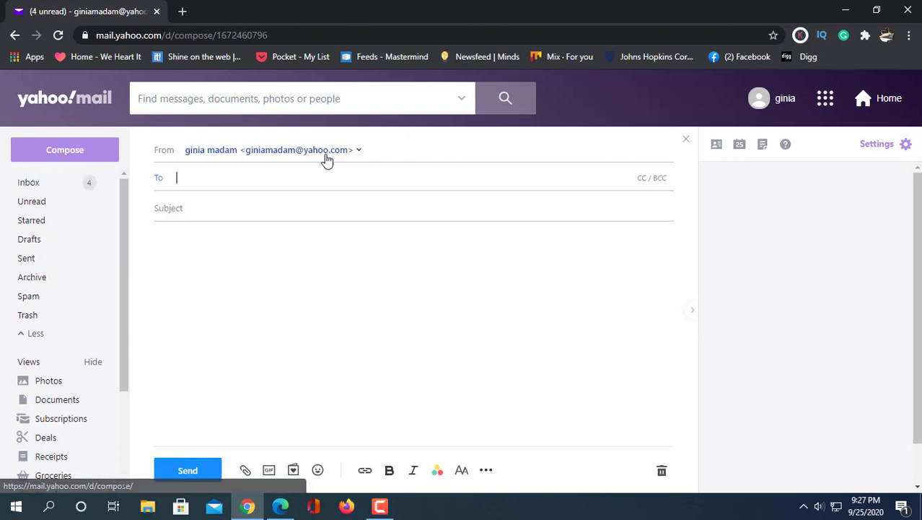
left_click(281, 508)
right_click(186, 178)
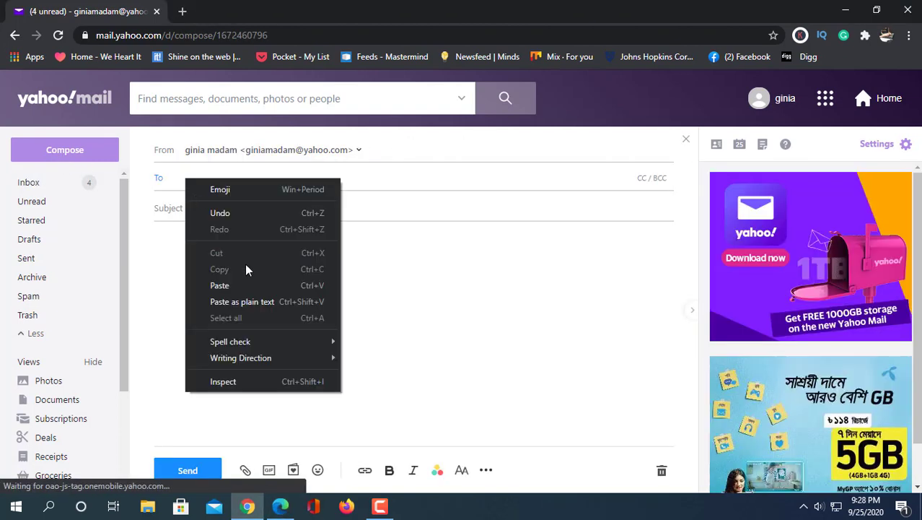
left_click(226, 282)
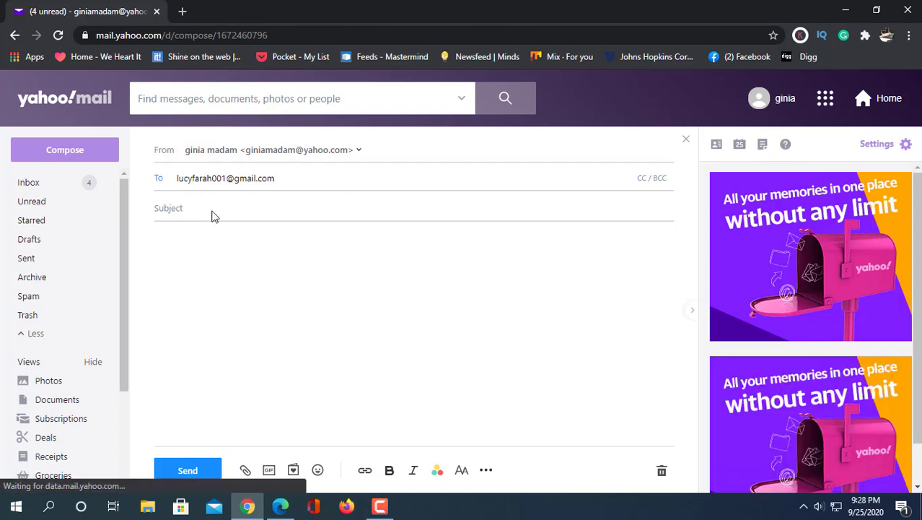
left_click(212, 213)
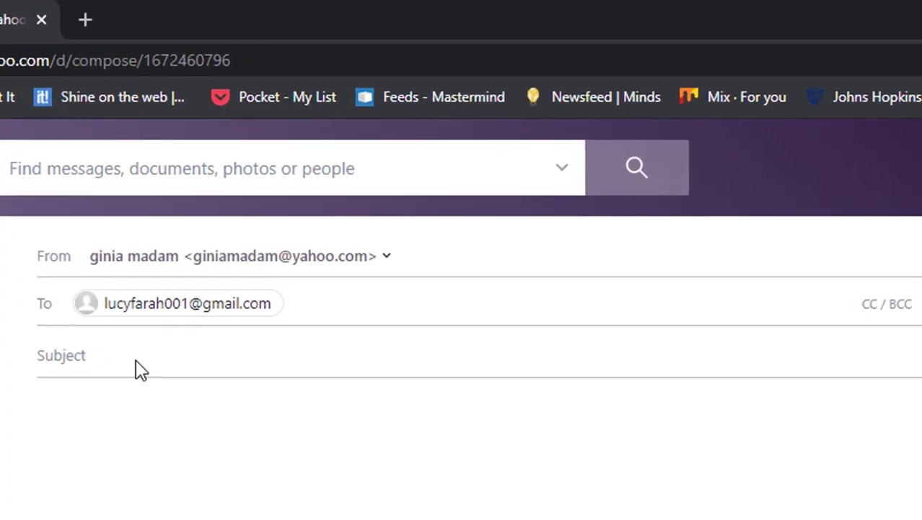
key("Tab")
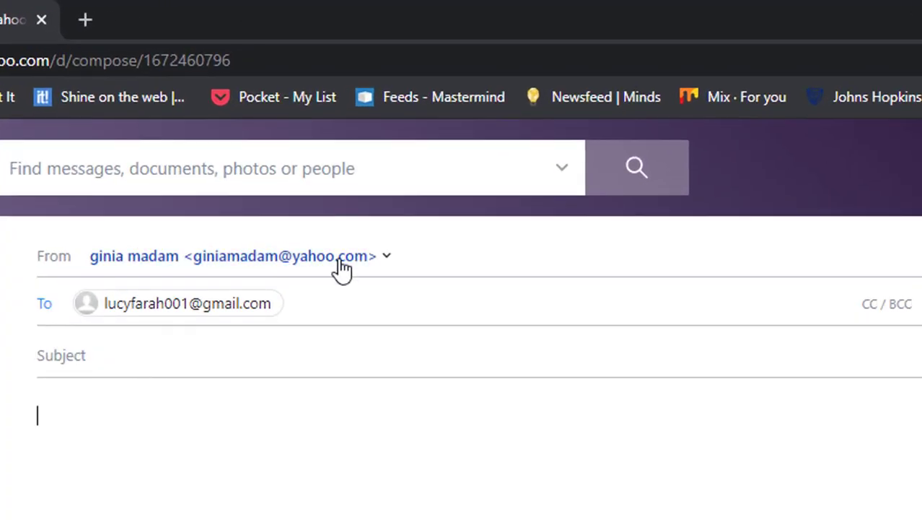
left_click(351, 257)
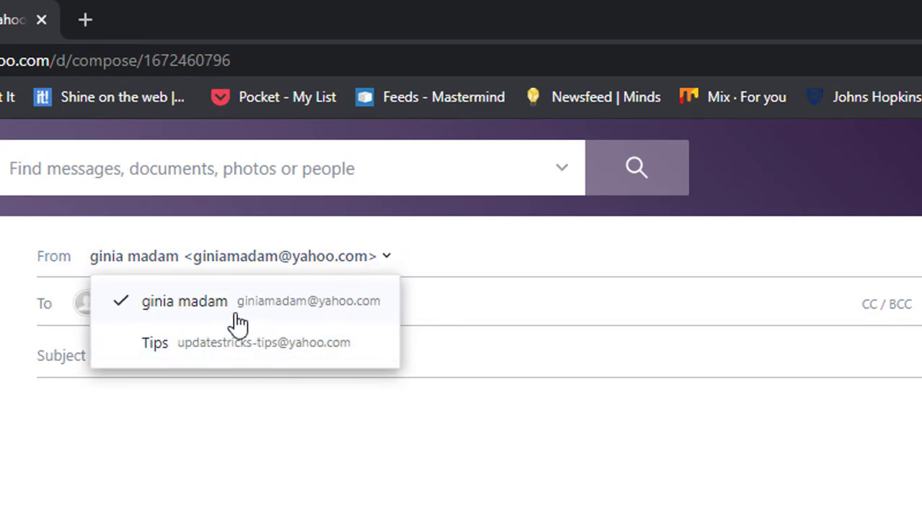
left_click(315, 351)
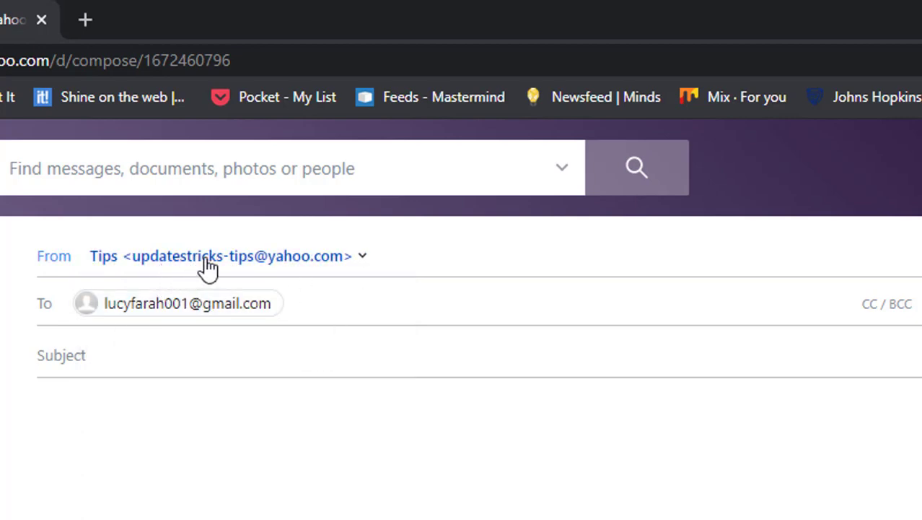
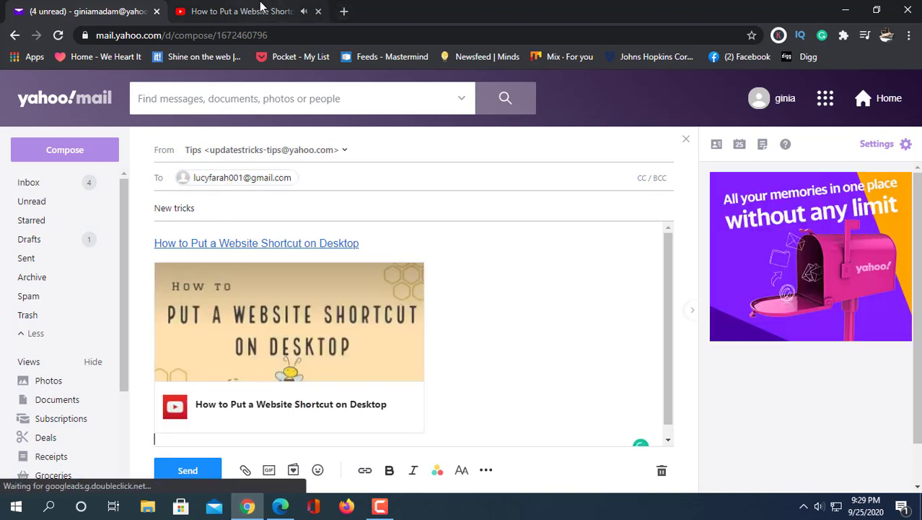
Paste the introductory paragraph on a new line above the video link.
left_click(187, 242)
key("Home")
key("Return")
key("Up")
right_click(187, 242)
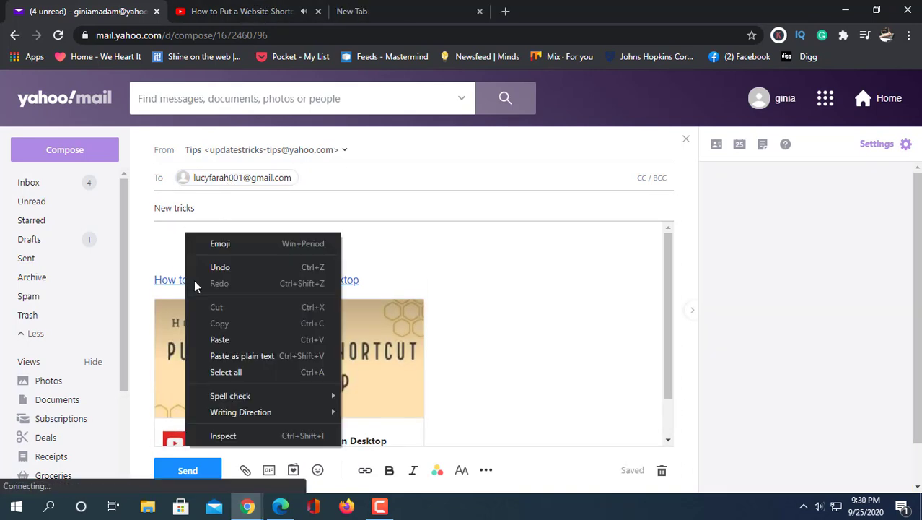
left_click(217, 332)
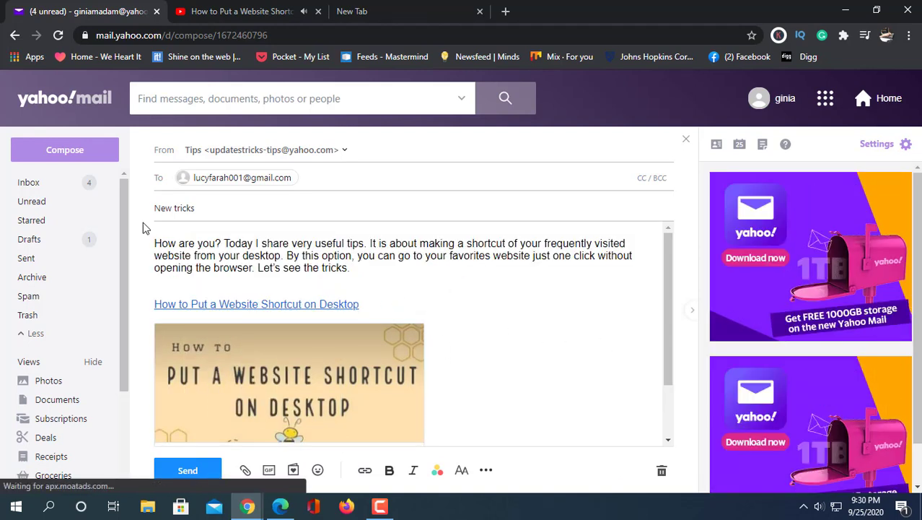
Add a 'Hi' greeting line above the introductory paragraph.
left_click(179, 231)
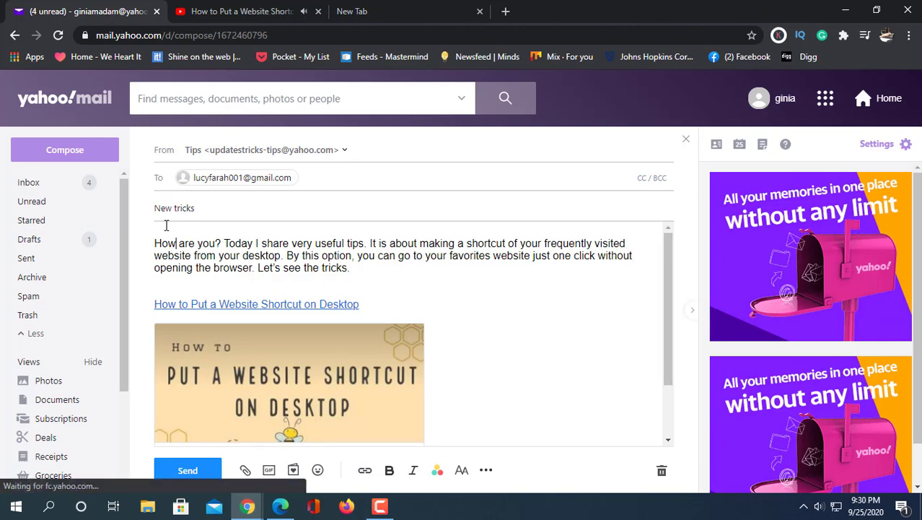
left_click(159, 228)
key("Return")
key("Return")
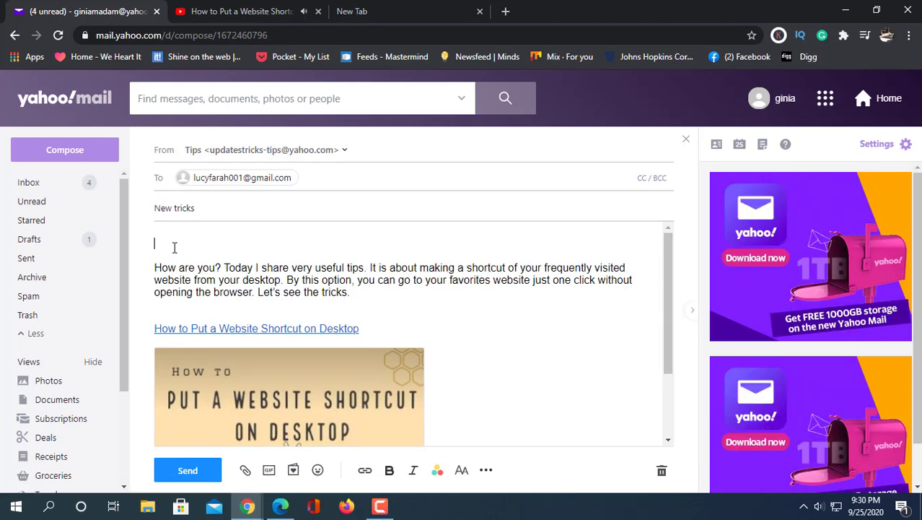
type("H")
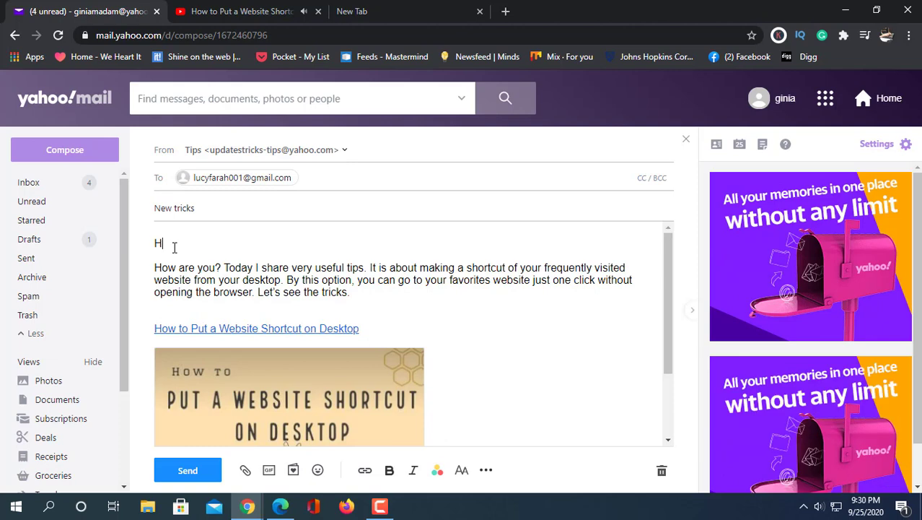
type("i,")
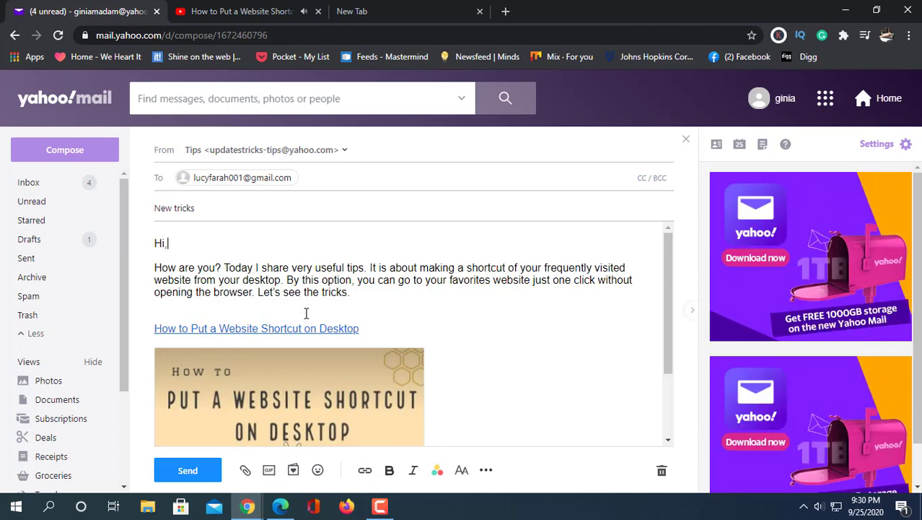
Add a 'Thanks' sign-off below the YouTube video card.
scroll(306, 313, "down", 2)
scroll(306, 317, "up", 2)
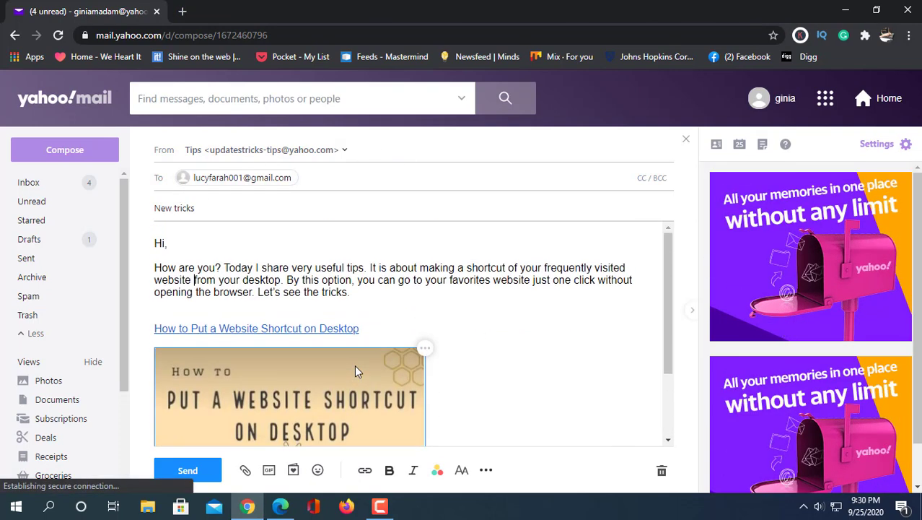
scroll(354, 364, "down", 3)
left_click(492, 405)
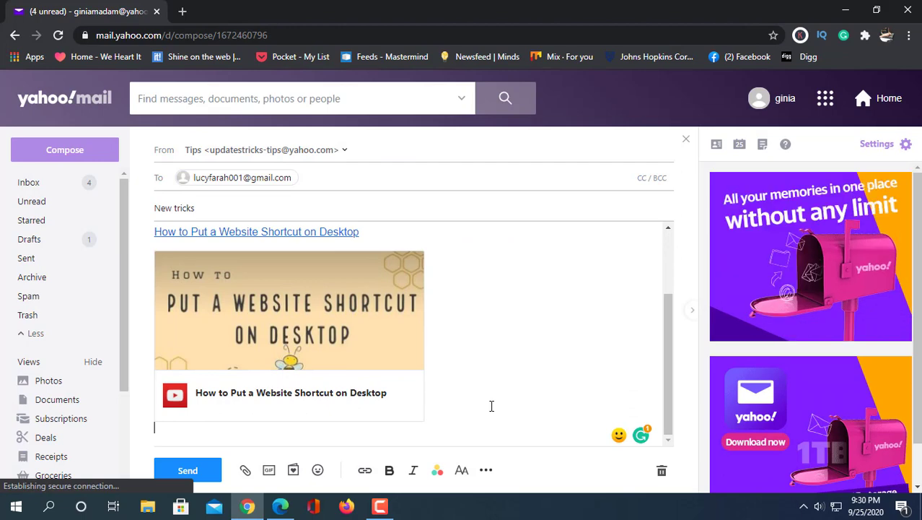
key("Return")
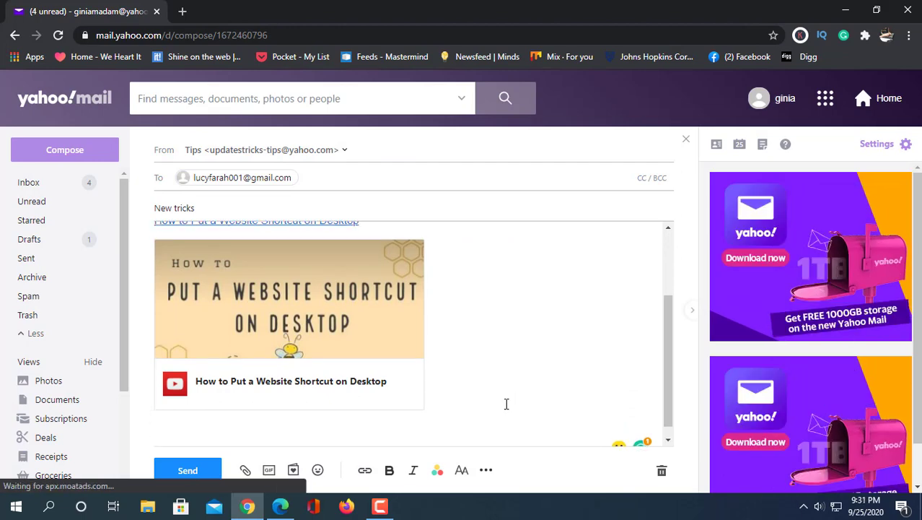
type("T")
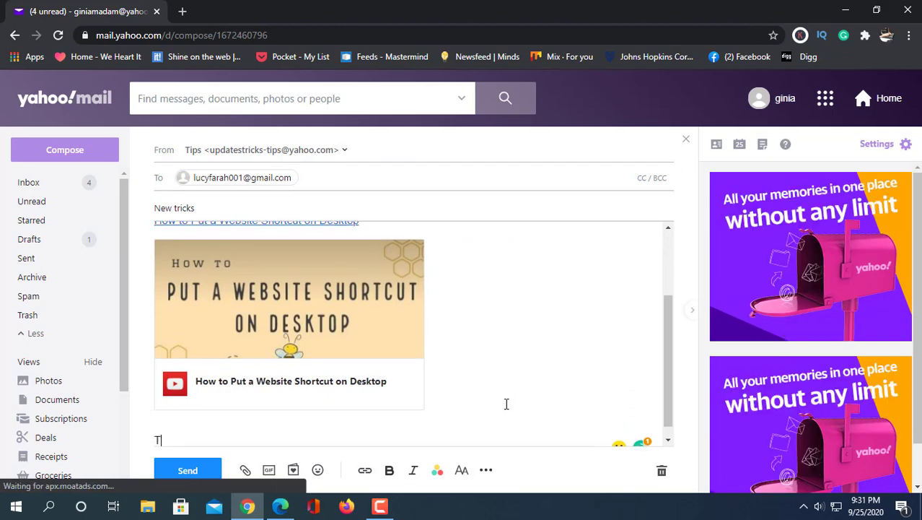
type("ha")
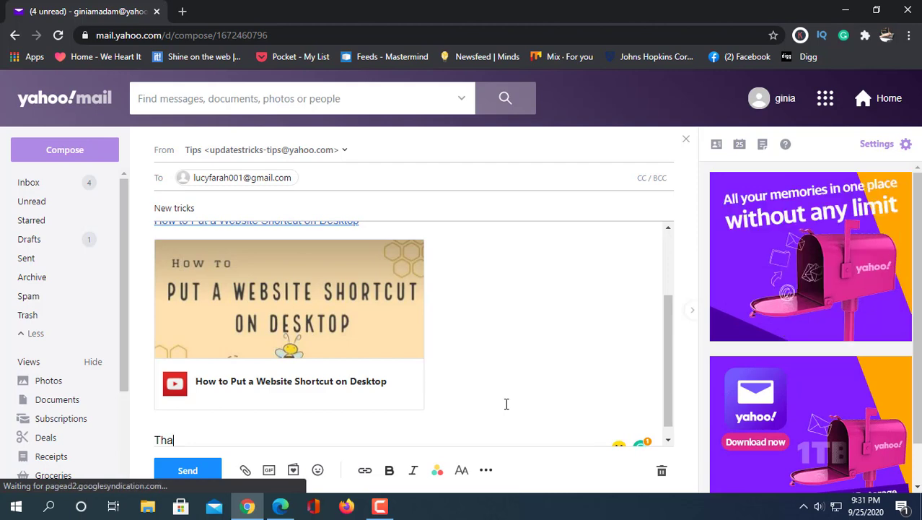
type("nks")
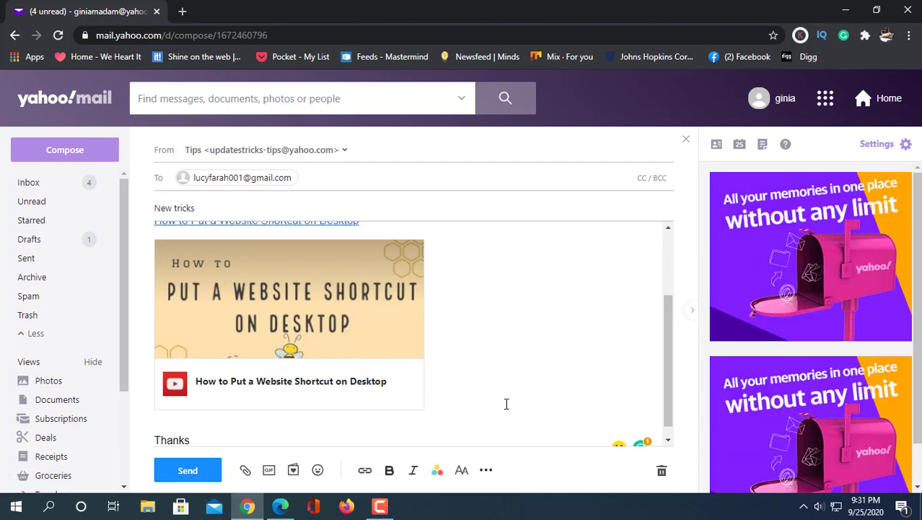
key("Return")
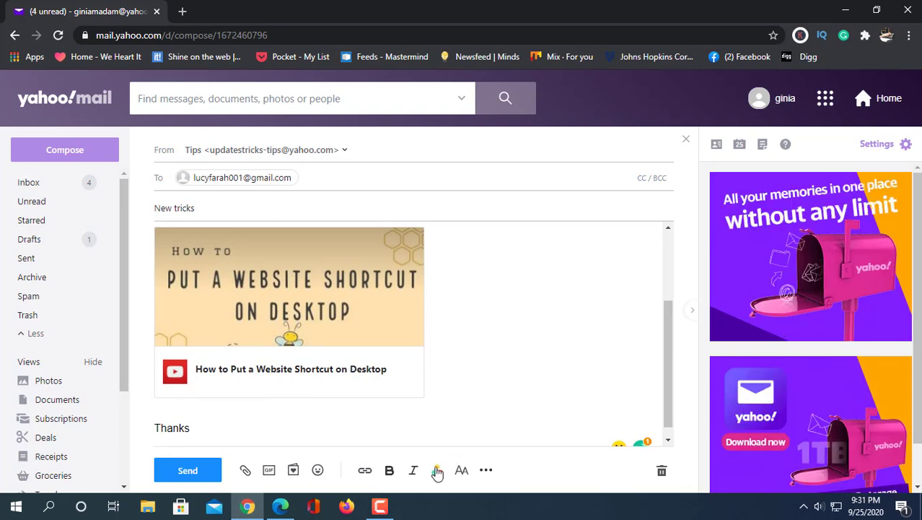
Send the finished email.
scroll(490, 331, "up", 3)
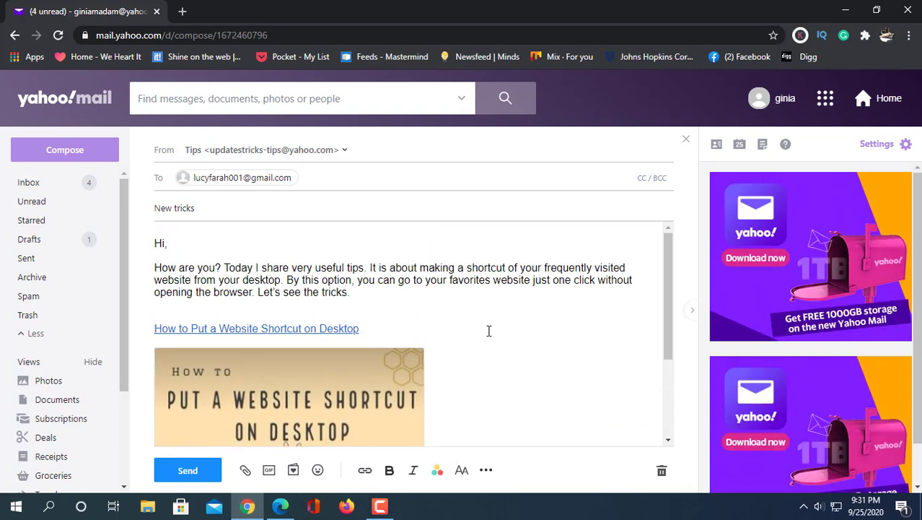
scroll(488, 329, "down", 3)
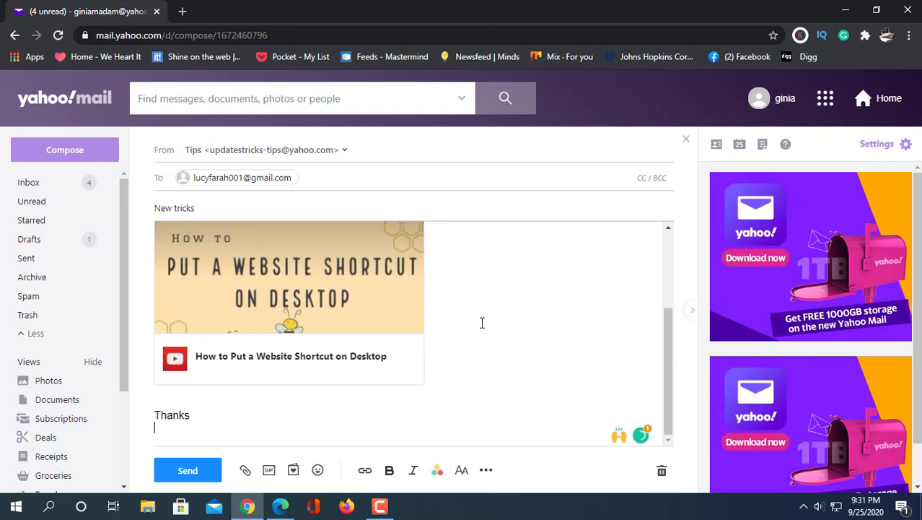
left_click(175, 476)
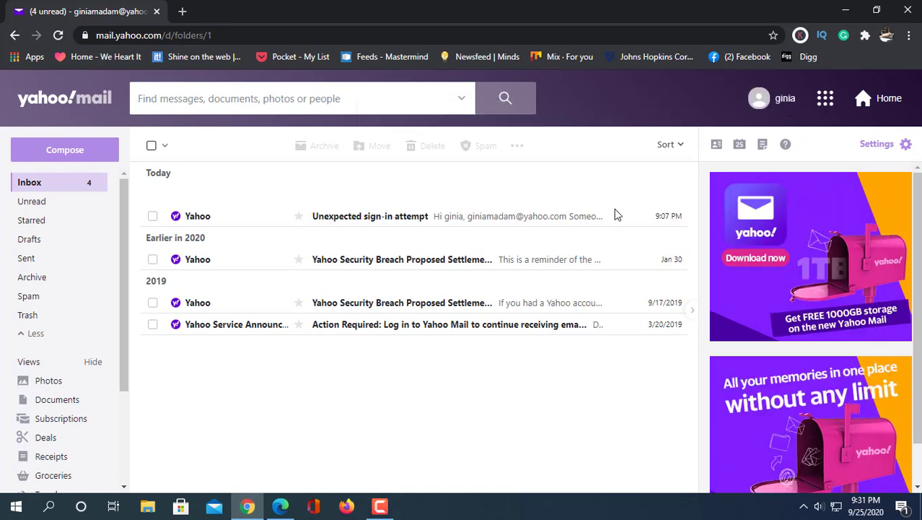
Open the 'Unexpected sign-in attempt' alert, then go back to the Inbox list.
left_click(487, 224)
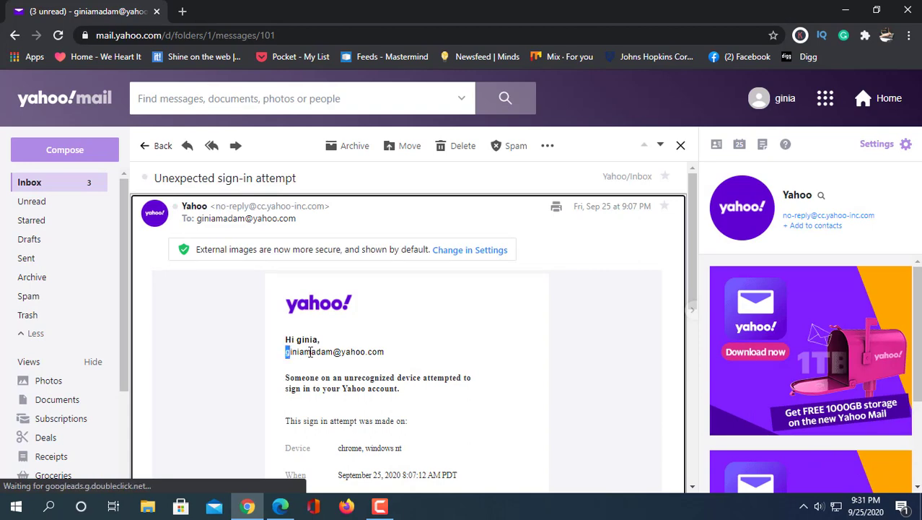
left_click_drag(287, 352, 384, 351)
left_click(407, 346)
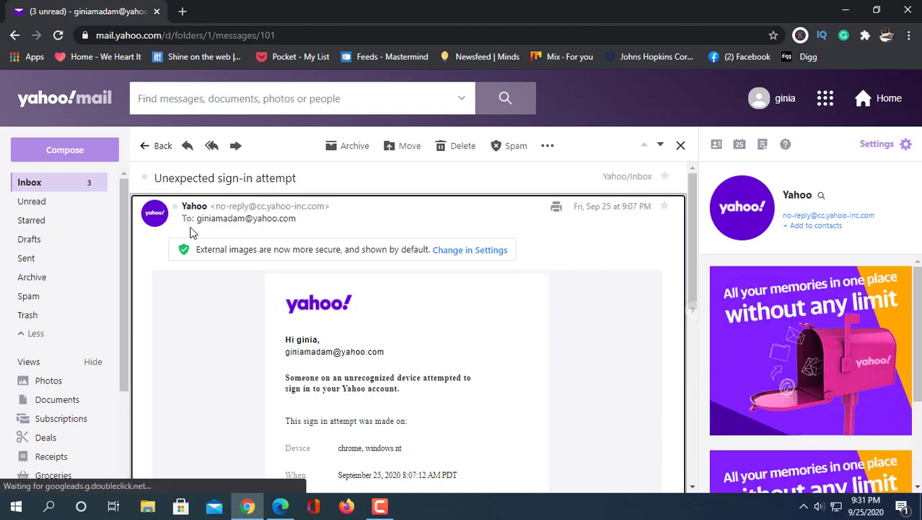
left_click(150, 146)
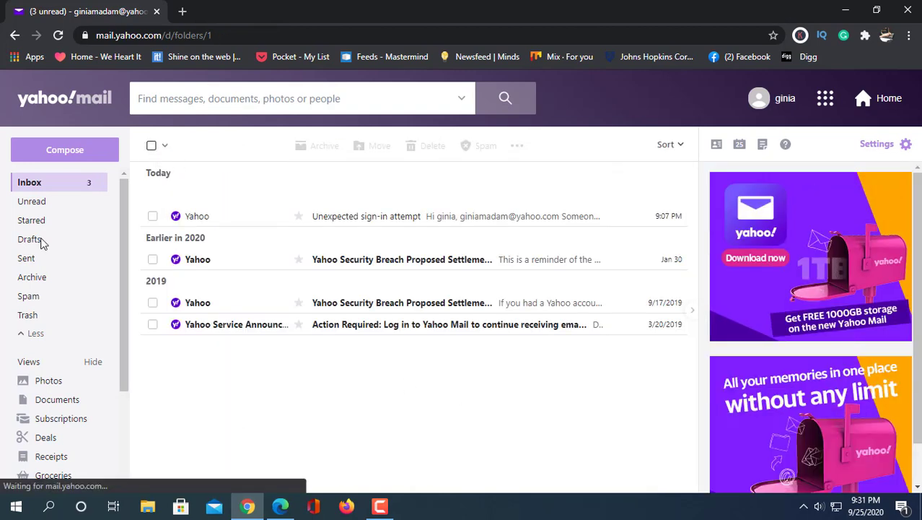
Show the disposable email address under Settings > Mailboxes, then switch to Gmail in Edge.
left_click(877, 145)
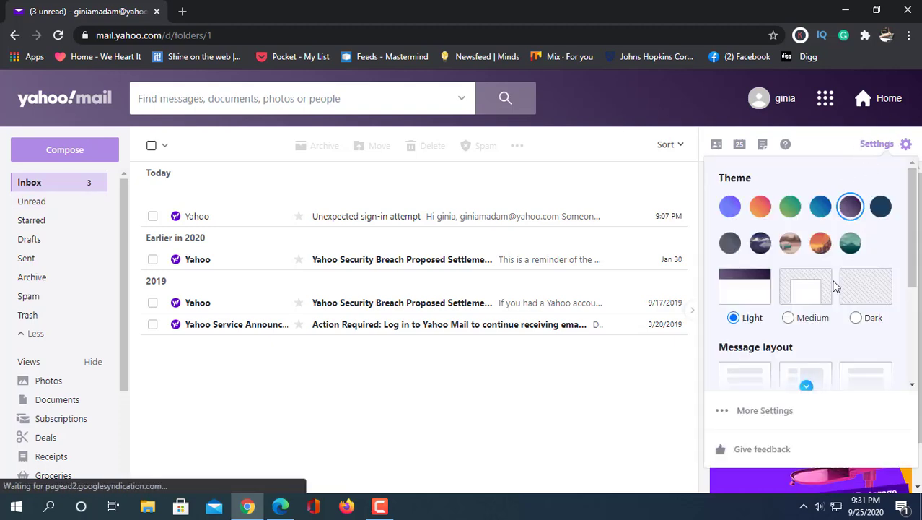
left_click(759, 411)
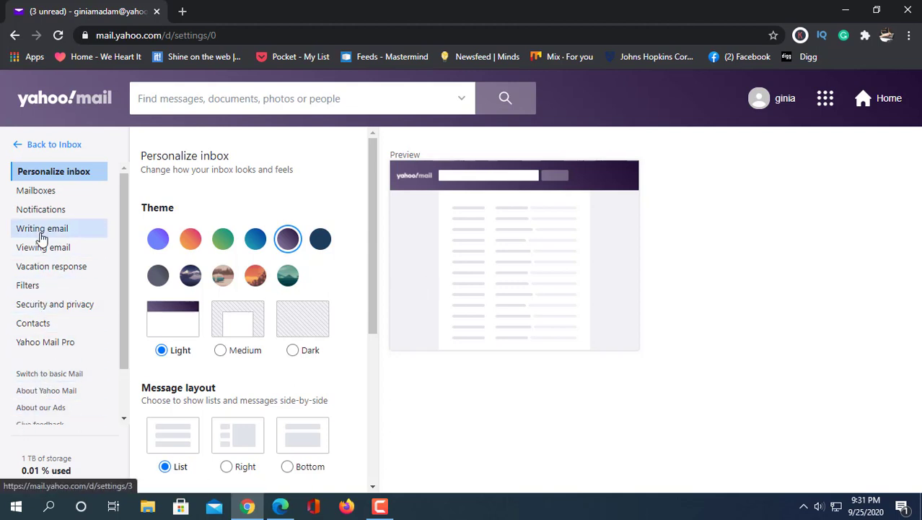
left_click(39, 191)
scroll(312, 366, "down", 2)
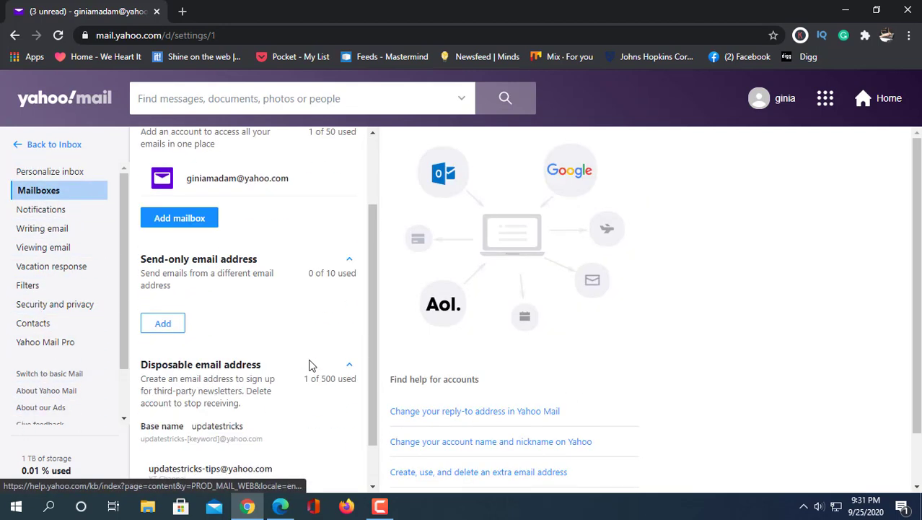
scroll(312, 365, "down", 1)
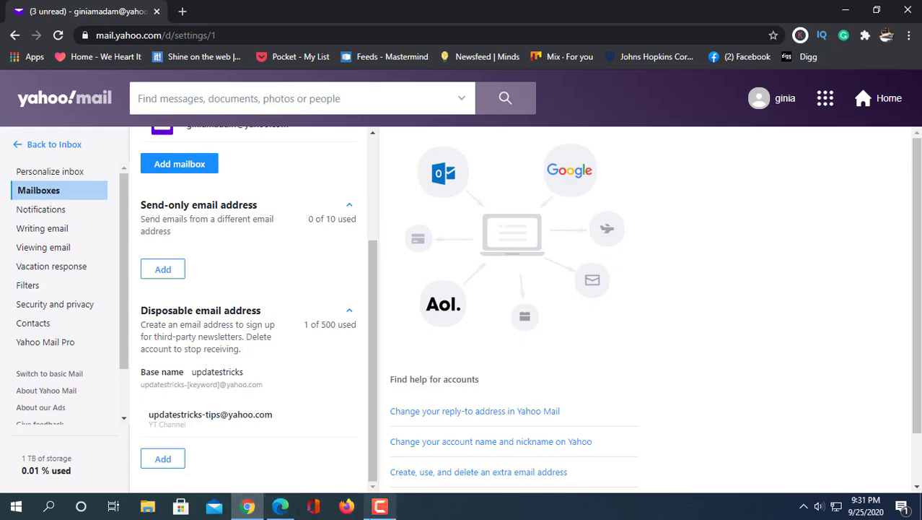
left_click(280, 503)
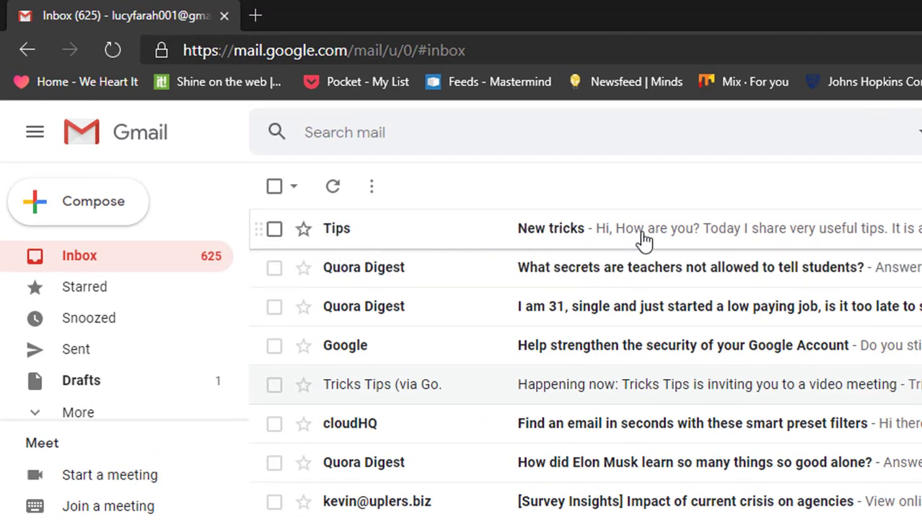
Open the 'New tricks' email and highlight its disposable Yahoo sender address, then return to Chrome.
left_click(566, 240)
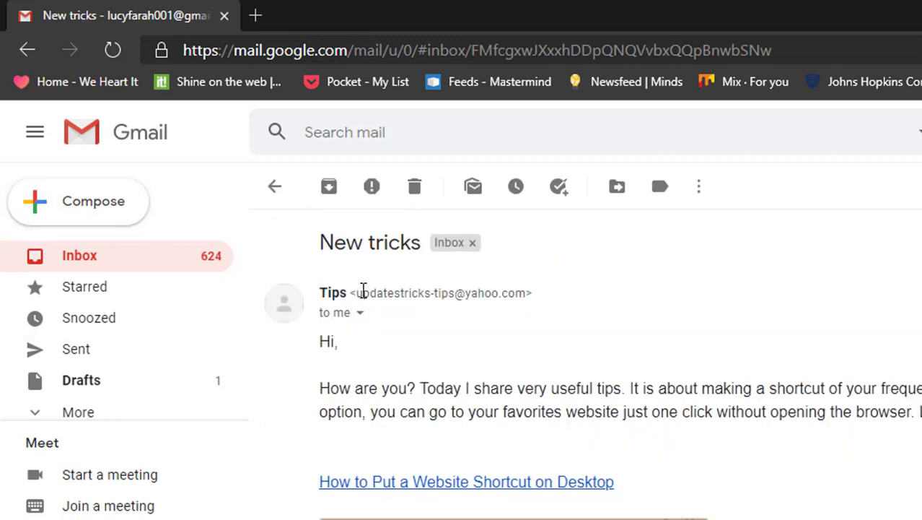
left_click_drag(359, 293, 534, 290)
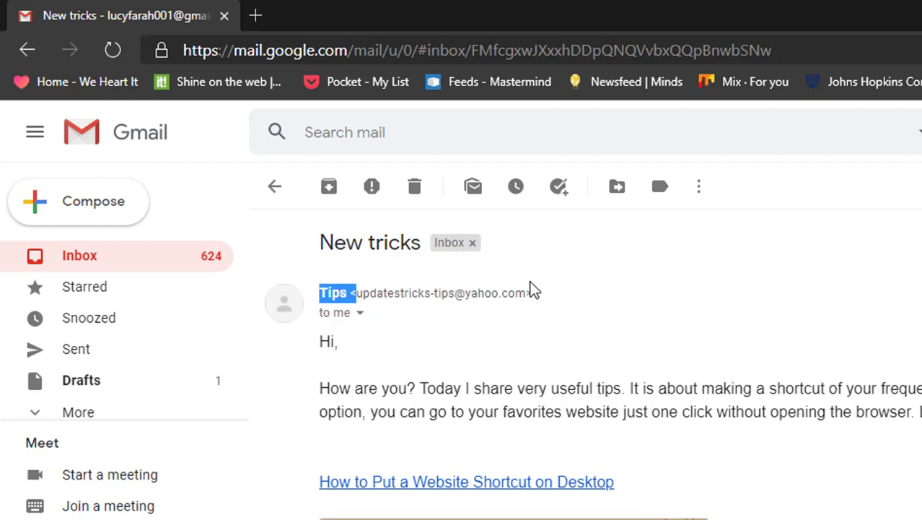
left_click(359, 293)
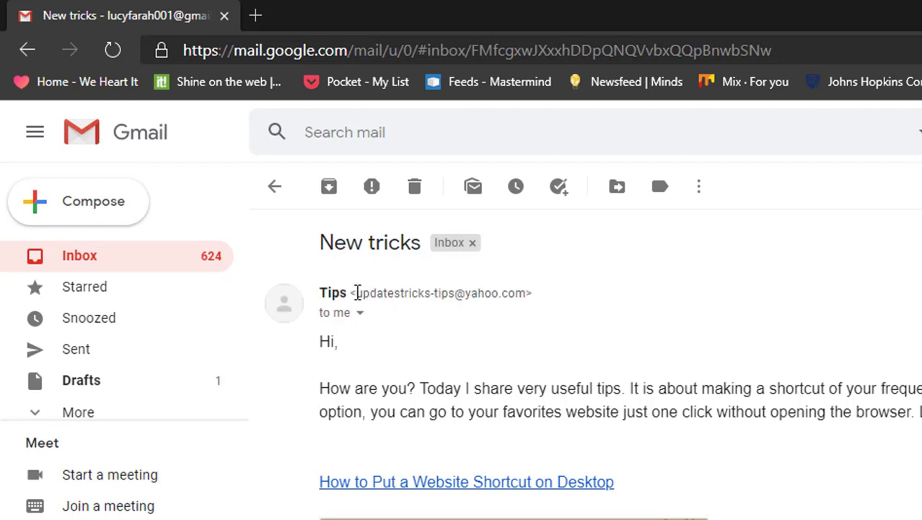
left_click_drag(376, 293, 511, 292)
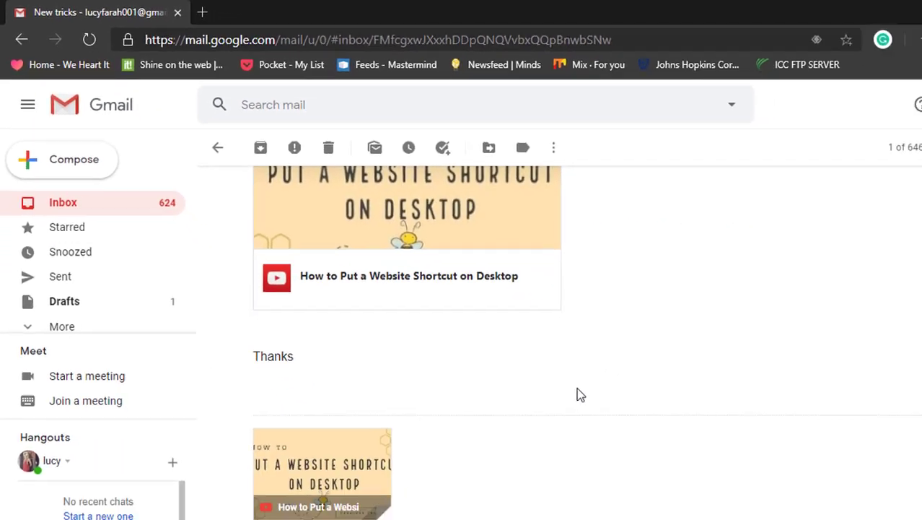
scroll(542, 368, "up", 10)
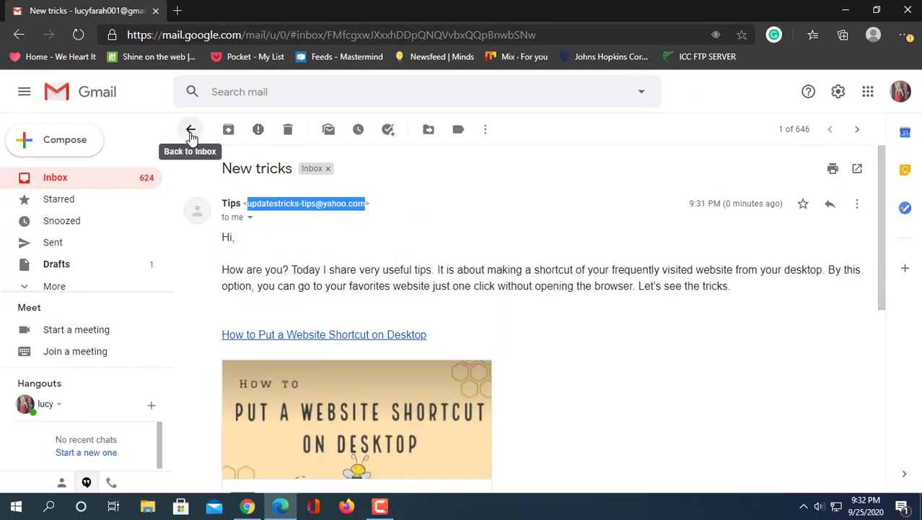
left_click(247, 508)
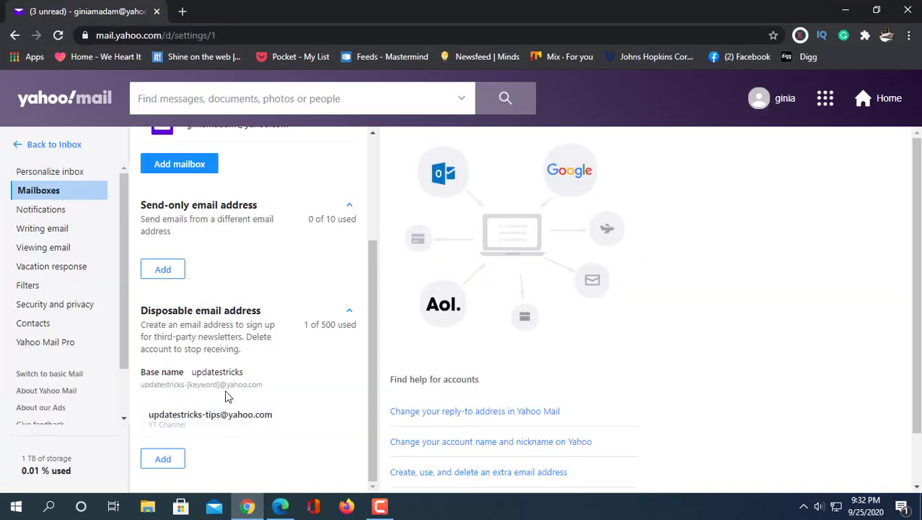
Scroll through the Mailboxes settings, then go back to the Personalize inbox page.
scroll(180, 415, "up", 3)
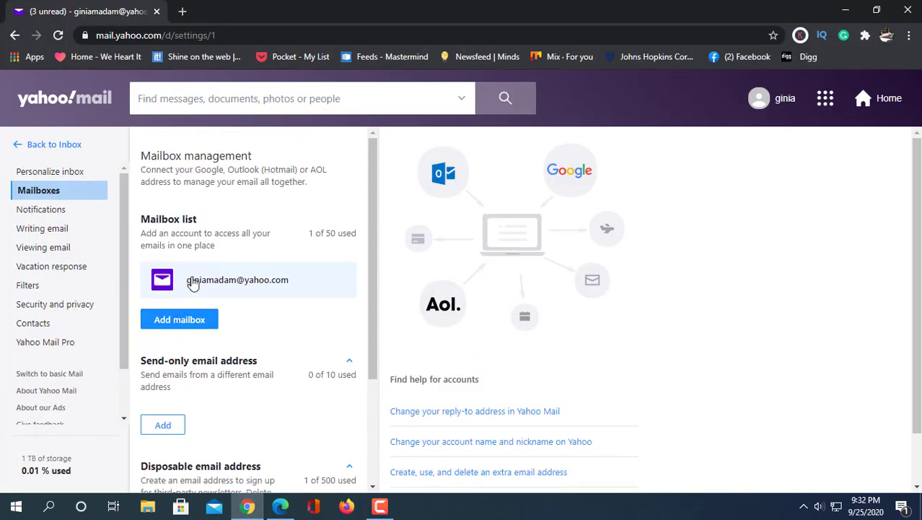
scroll(537, 413, "down", 1)
scroll(213, 388, "down", 3)
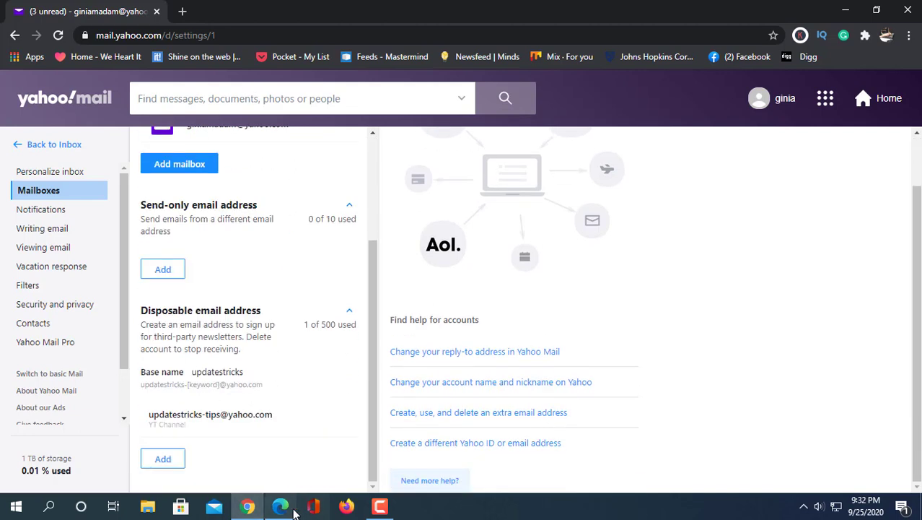
mouse_move(292, 511)
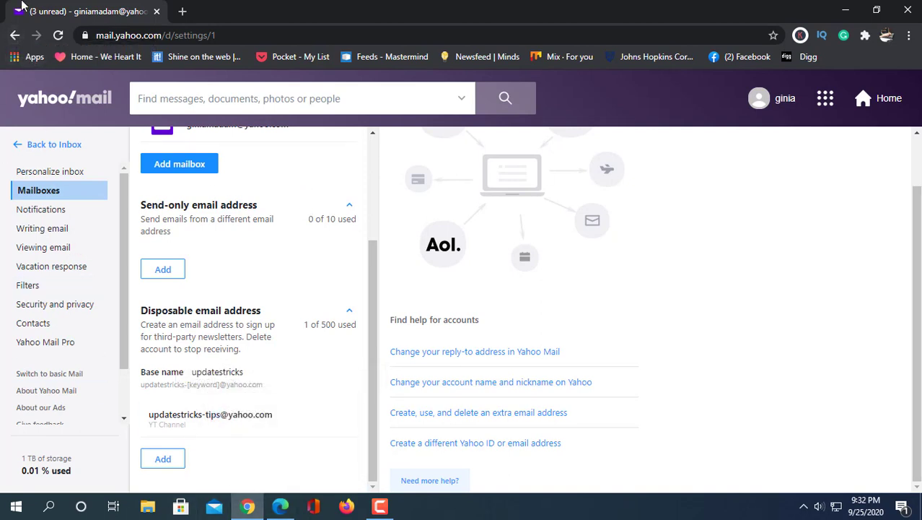
left_click(16, 36)
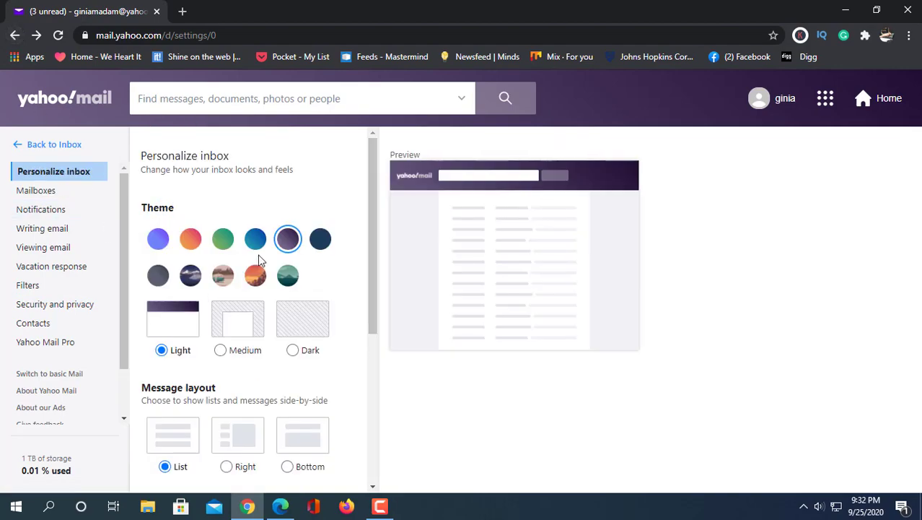